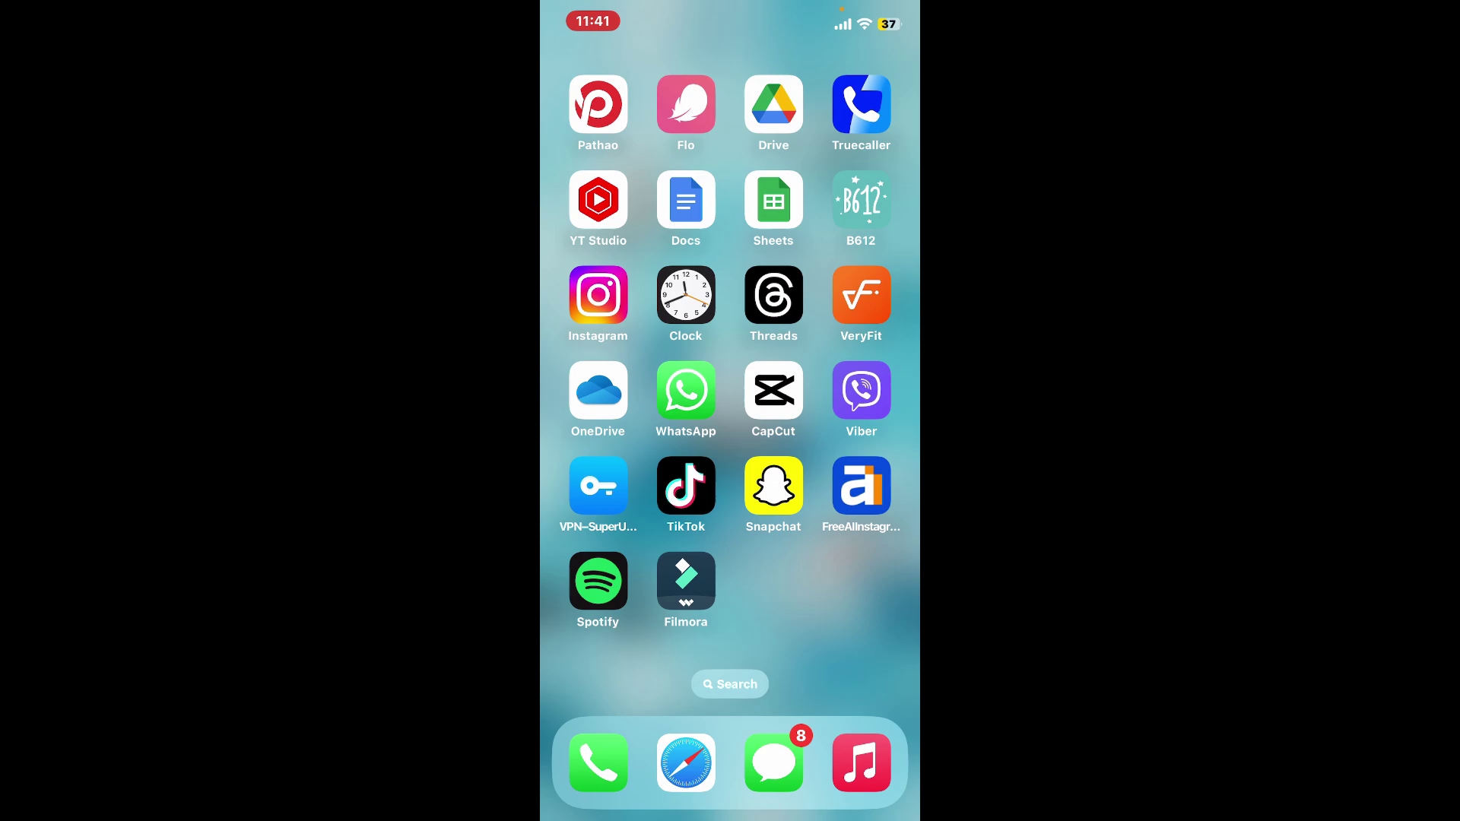
pyautogui.hscroll(-5, 730, 352)
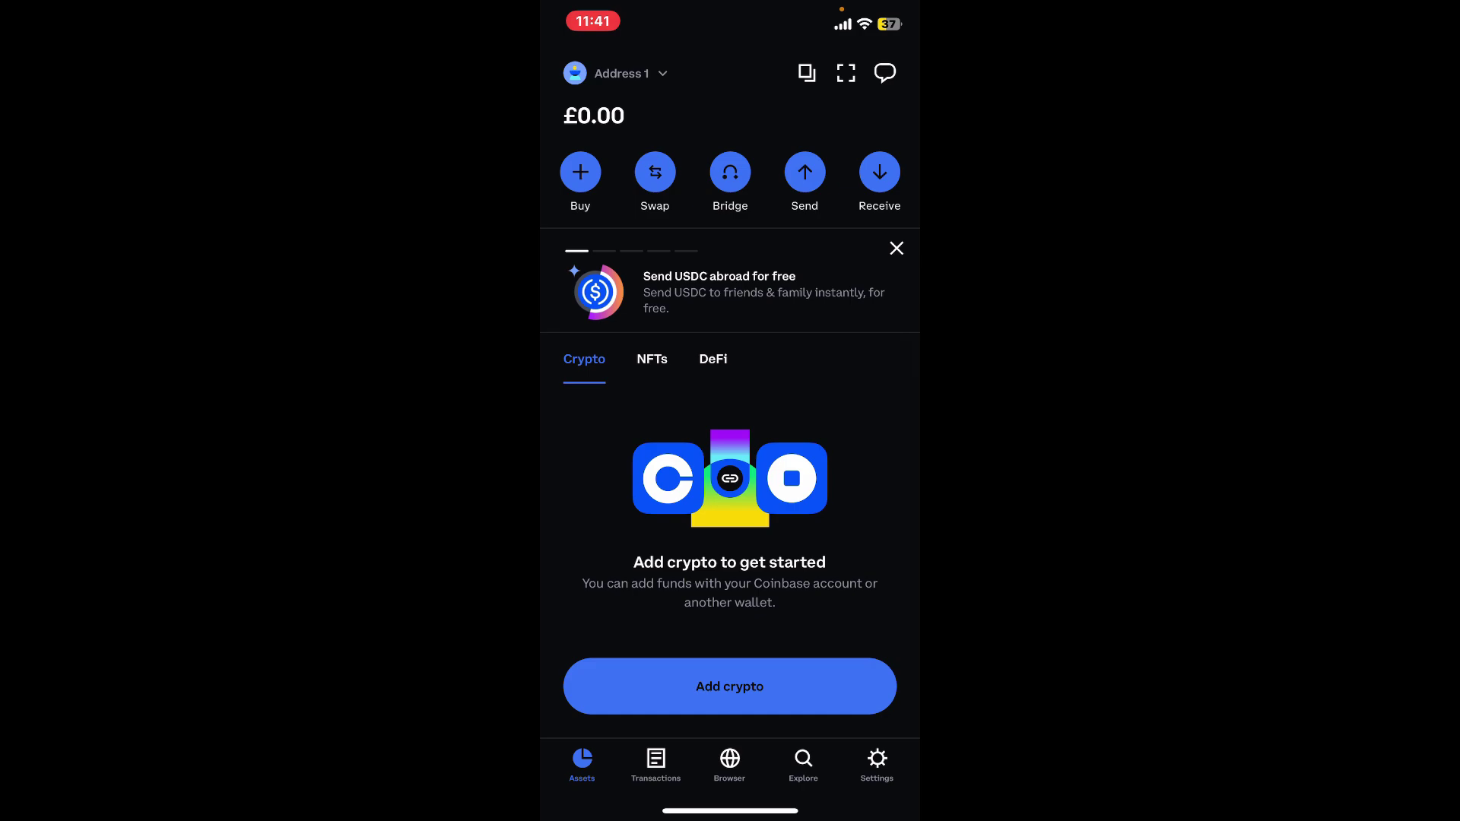
# Start a send from the Assets screen to reach the add-crypto prompt.
pyautogui.click(805, 171)
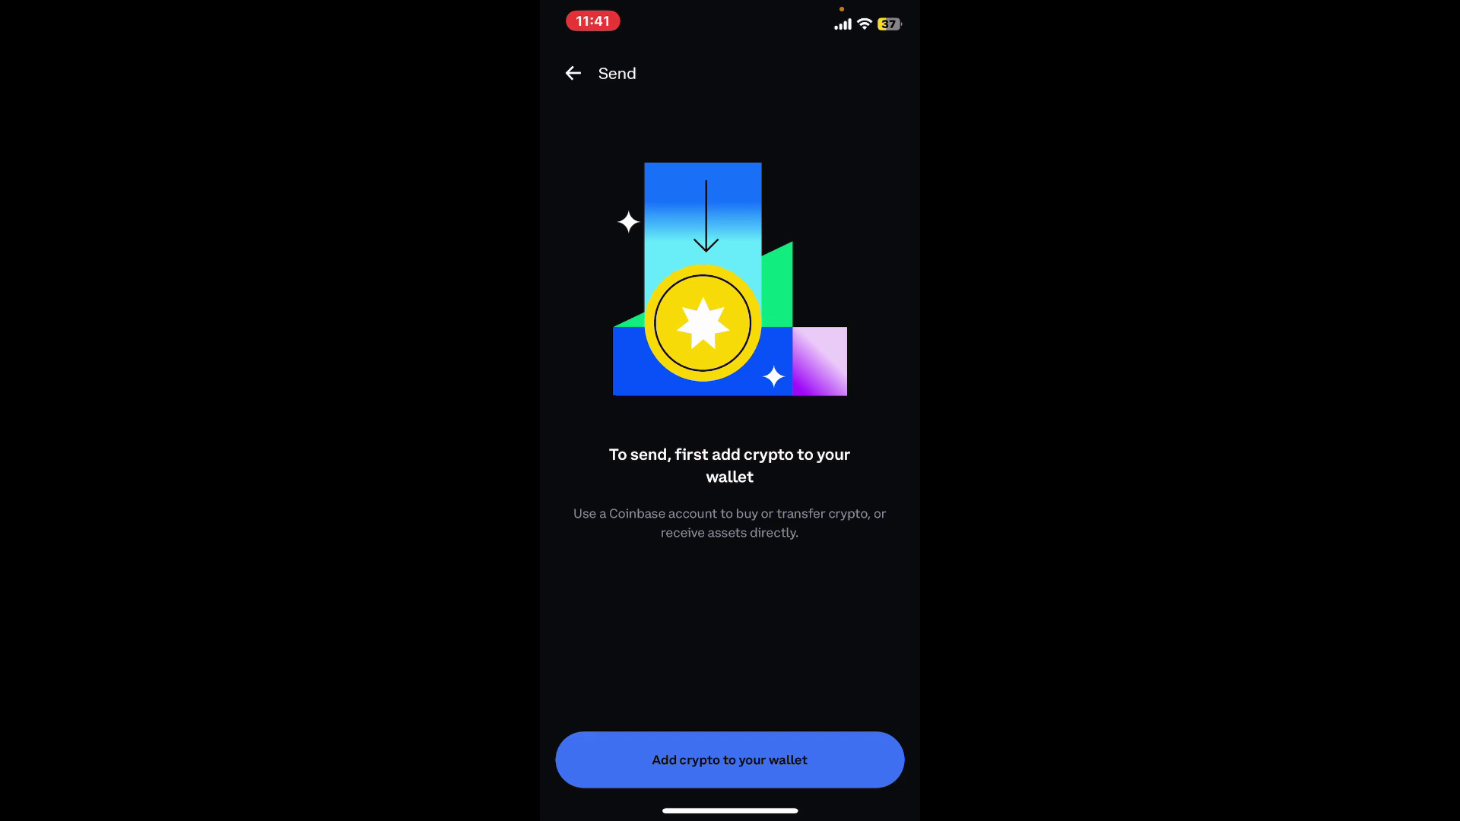
# Leave Coinbase Wallet and return to the iOS Home Screen app grid.
pyautogui.moveTo(730, 811); pyautogui.dragTo(730, 513)
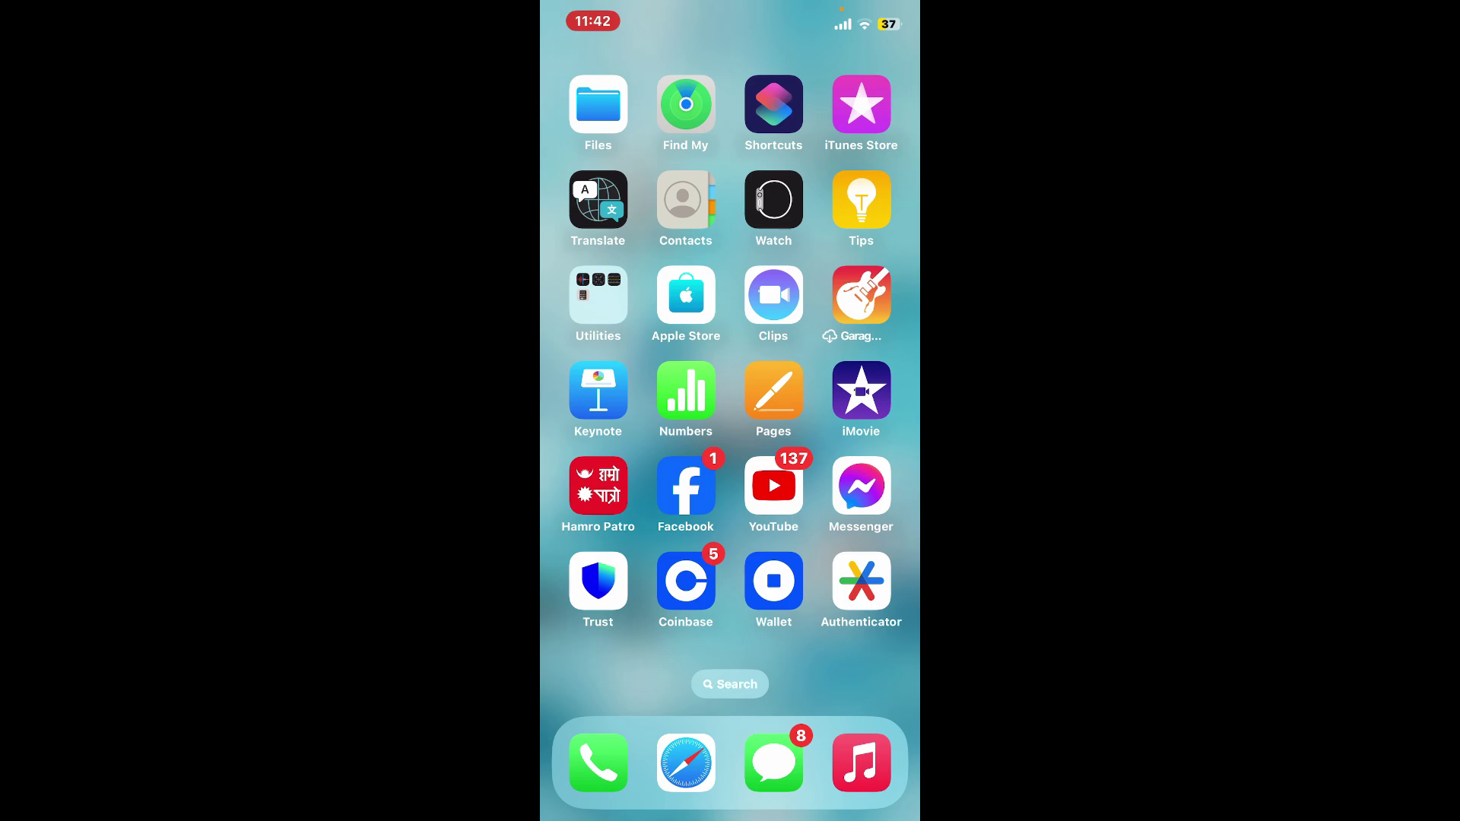